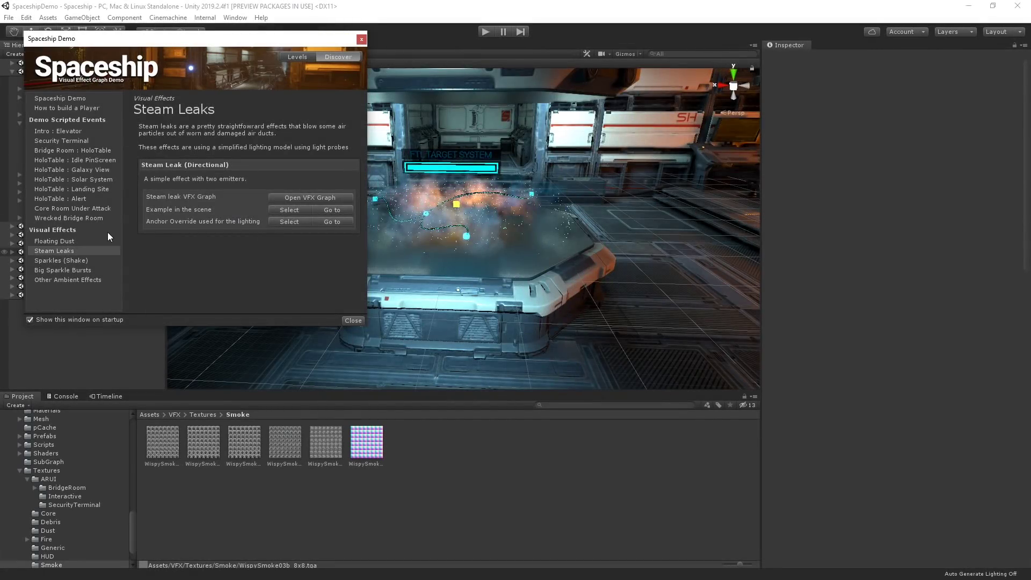
Select Bridge Room : HoloTable in the guide's Demo Scripted Events list
{"action": "left_click", "coordinate": [81, 217]}
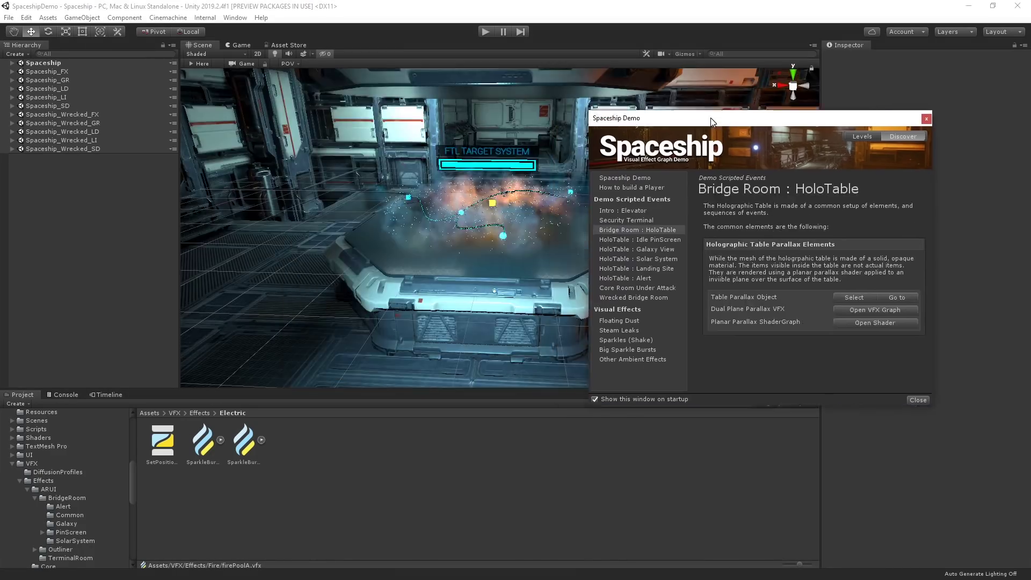
Open the Big Sparkle Bursts guide page, select its scene example, and ping its graph asset
{"action": "left_click", "coordinate": [683, 208]}
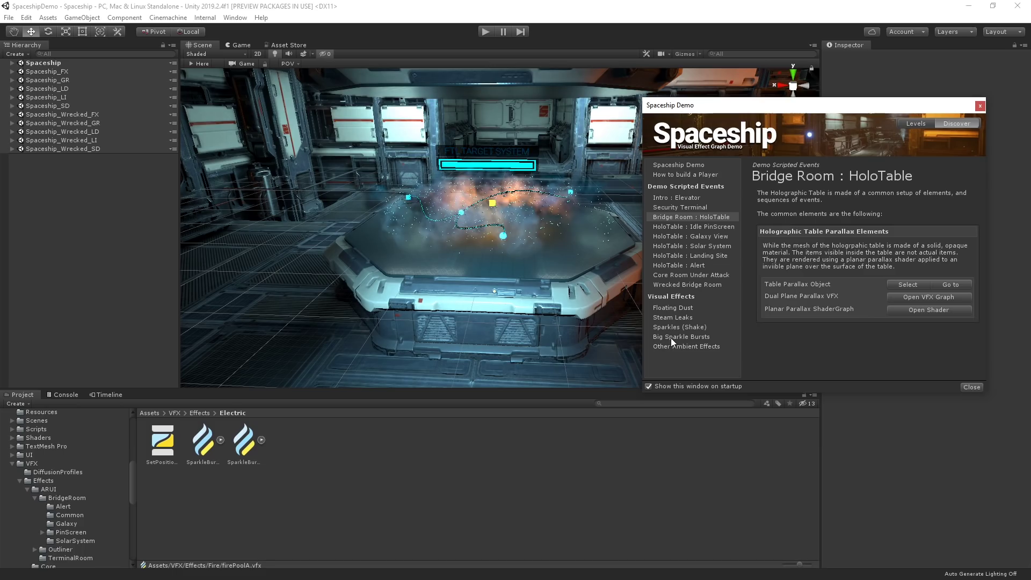
{"action": "left_click", "coordinate": [672, 337]}
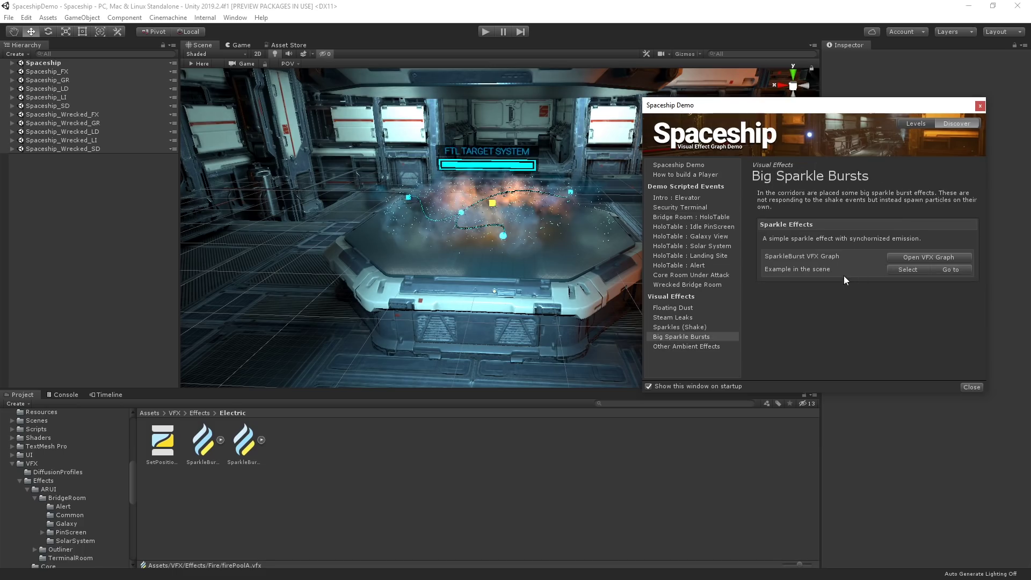
{"action": "left_click", "coordinate": [940, 273]}
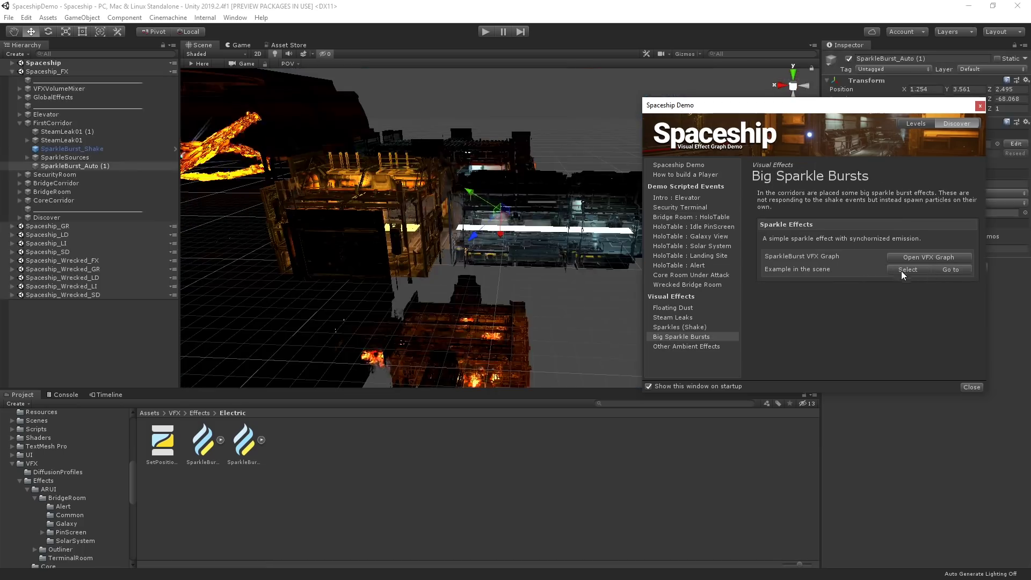
{"action": "scroll", "coordinate": [508, 196], "scroll_direction": "up", "scroll_amount": 5}
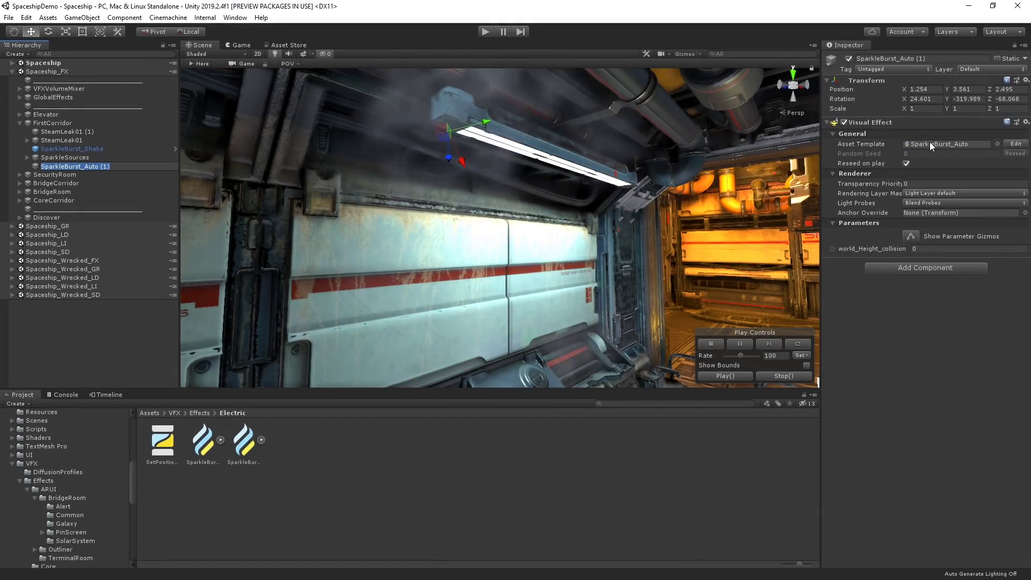
{"action": "left_click", "coordinate": [930, 141]}
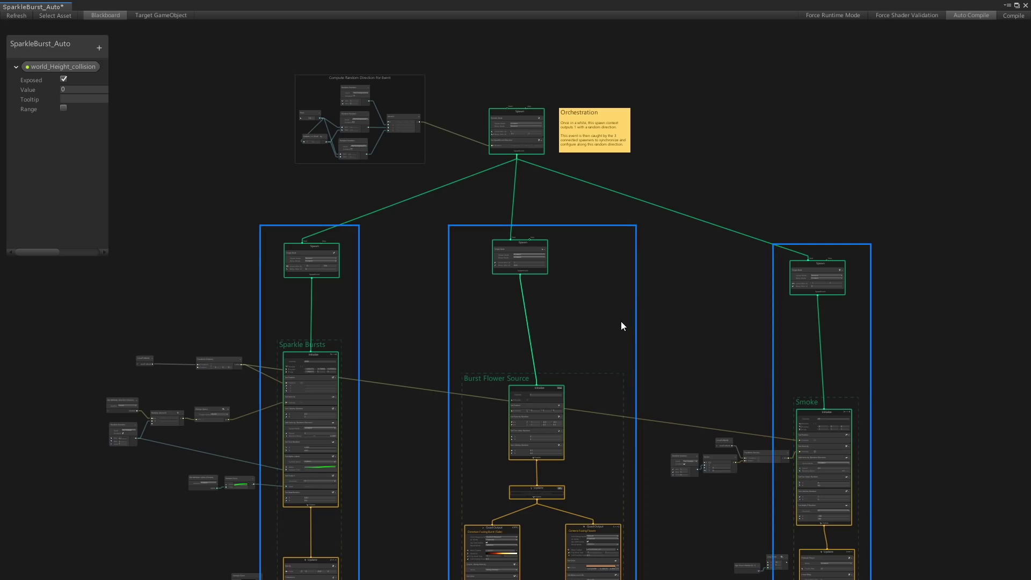
Pan across the Sparkle Bursts, Burst Flower Source and Smoke systems, then zoom out to the whole effect
{"action": "scroll", "coordinate": [733, 188], "scroll_direction": "up", "scroll_amount": 3}
{"action": "scroll", "coordinate": [849, 166], "scroll_direction": "up", "scroll_amount": 3}
{"action": "middle_click_drag", "start_coordinate": [639, 224], "coordinate": [661, 177]}
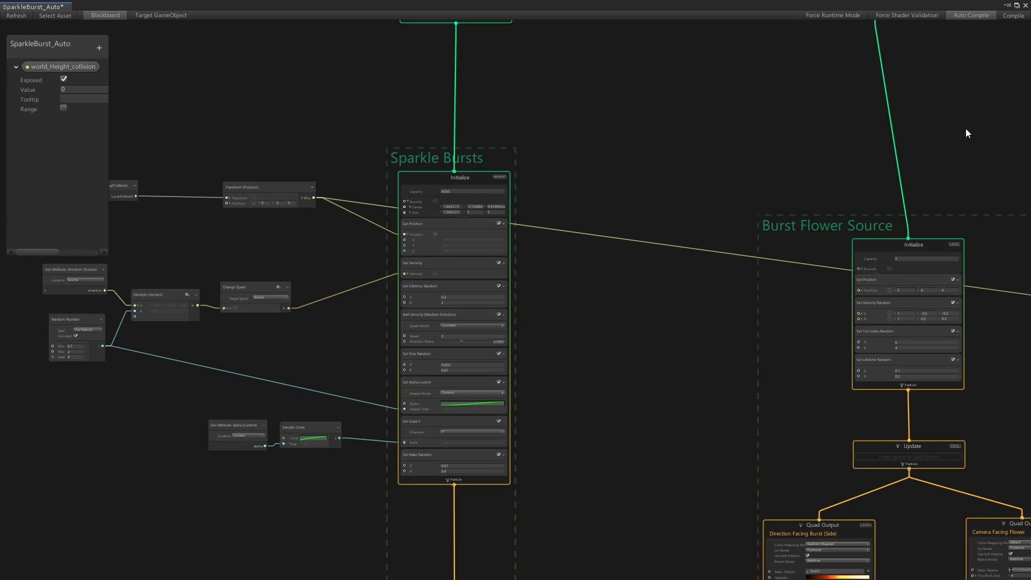
{"action": "middle_click_drag", "start_coordinate": [965, 128], "coordinate": [522, 43]}
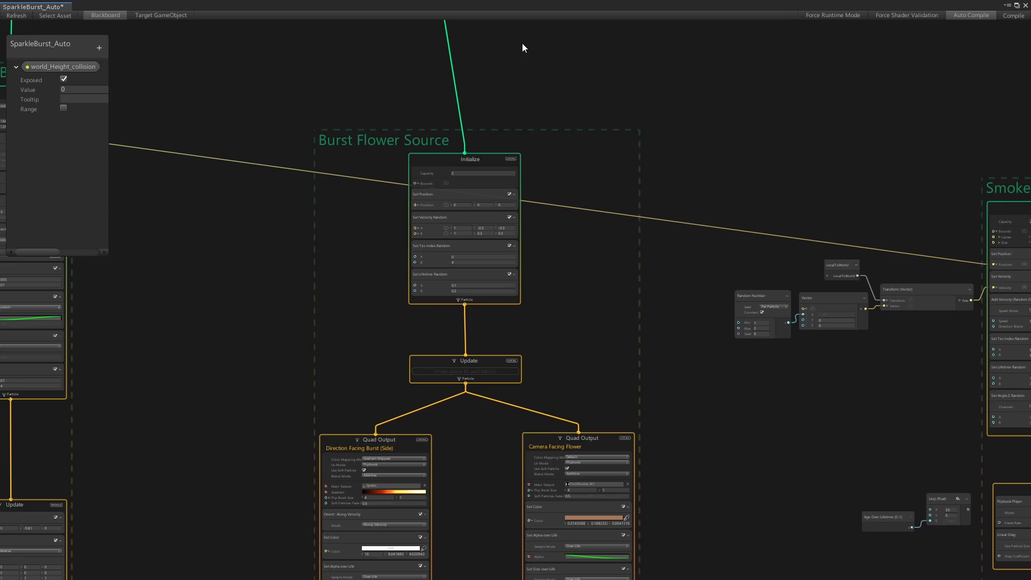
{"action": "middle_click_drag", "start_coordinate": [523, 48], "coordinate": [194, 77]}
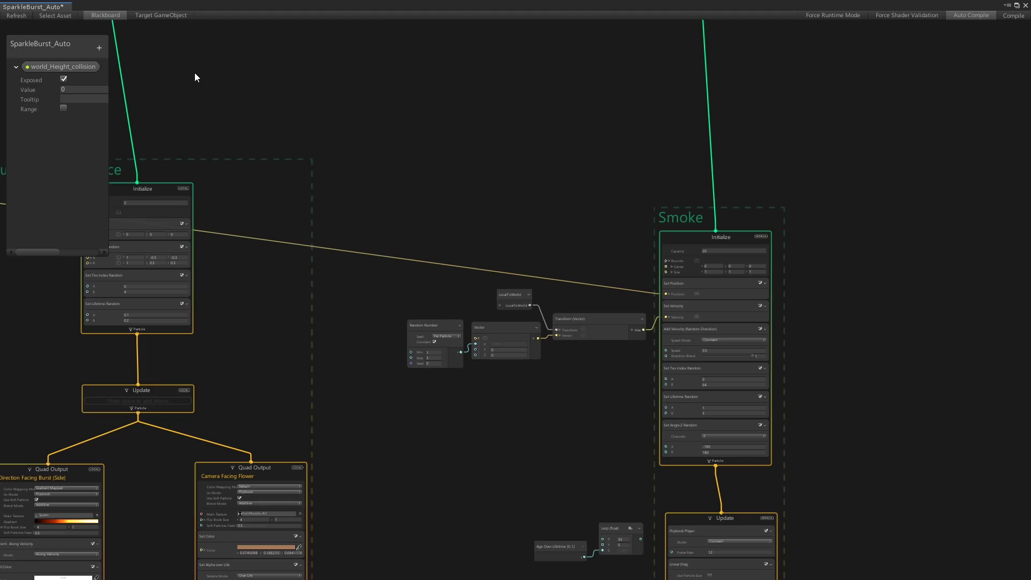
{"action": "scroll", "coordinate": [194, 73], "scroll_direction": "down", "scroll_amount": 3}
{"action": "middle_click_drag", "start_coordinate": [568, 189], "coordinate": [654, 248]}
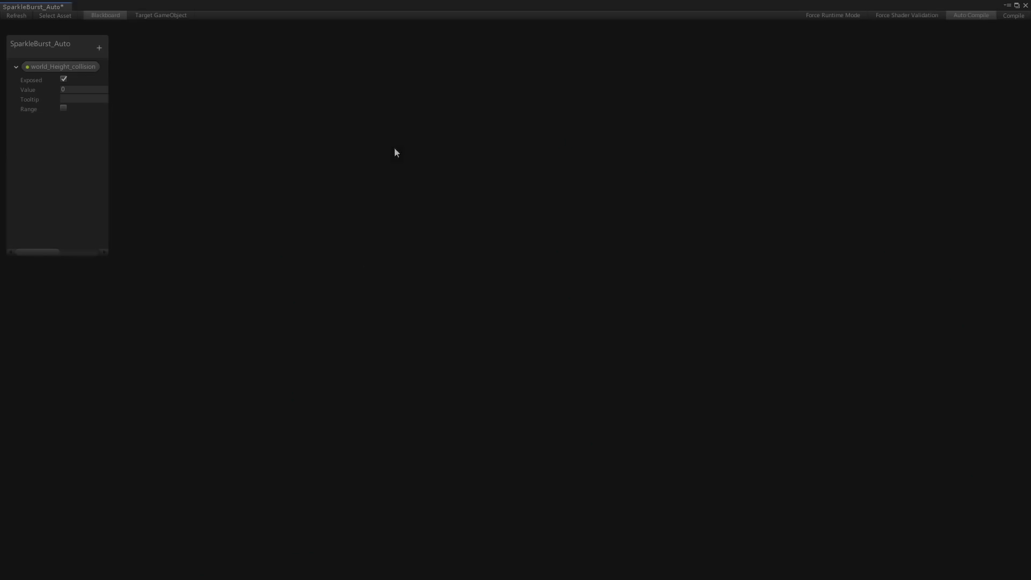
Create an Initialize context and an Event context placed above it
{"action": "key", "text": "space"}
{"action": "left_click", "coordinate": [385, 212]}
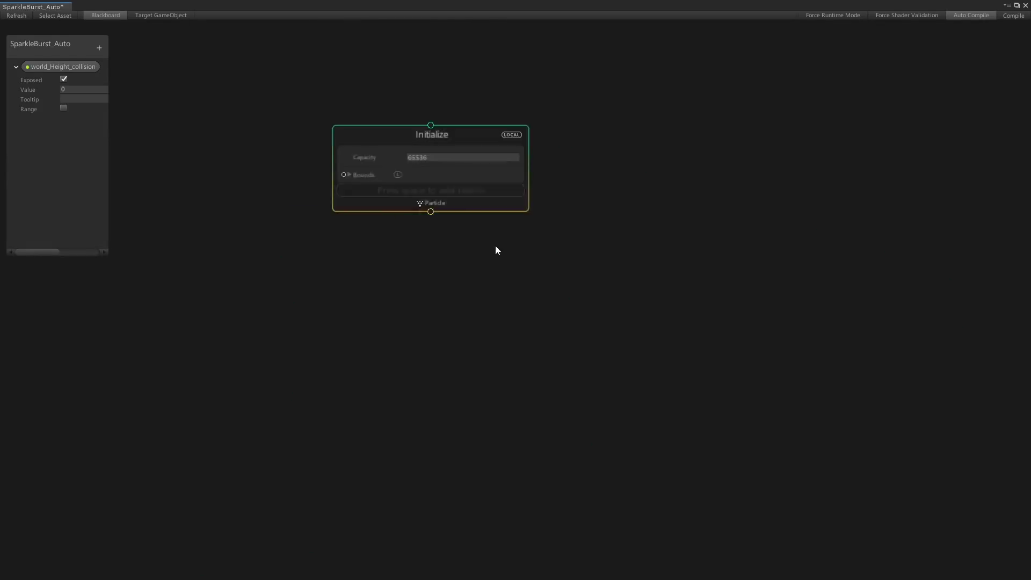
{"action": "middle_click_drag", "start_coordinate": [518, 110], "coordinate": [498, 223]}
{"action": "right_click", "coordinate": [493, 181]}
{"action": "left_click", "coordinate": [524, 186]}
{"action": "type", "text": "co"}
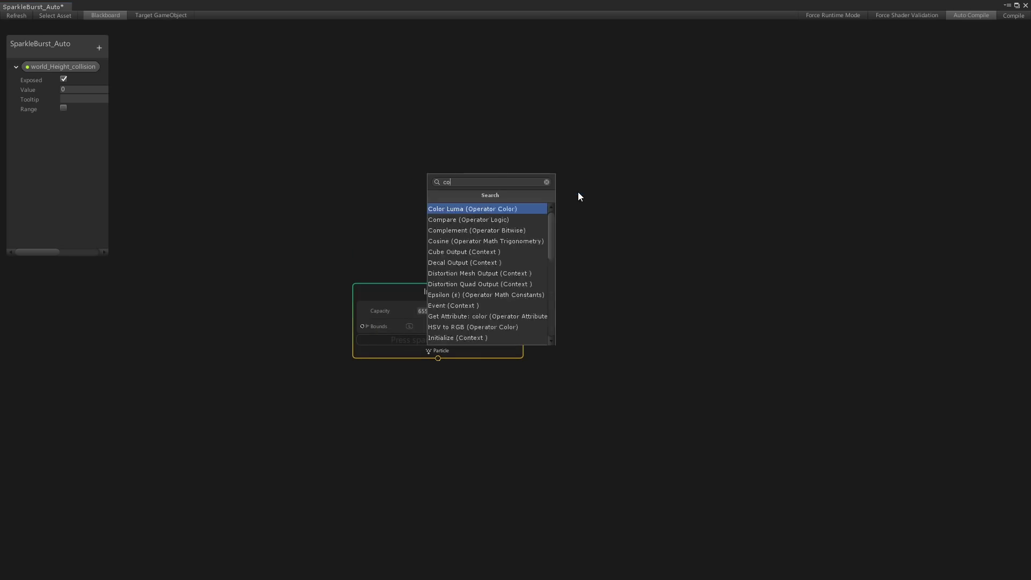
{"action": "type", "text": "ntext"}
{"action": "left_click", "coordinate": [501, 253]}
{"action": "left_click_drag", "start_coordinate": [546, 201], "coordinate": [462, 110]}
Add a Spawn context with a Constant Spawn Rate block, wired Event → Spawn → Initialize
{"action": "right_click", "coordinate": [652, 244]}
{"action": "left_click", "coordinate": [667, 251]}
{"action": "type", "text": "context"}
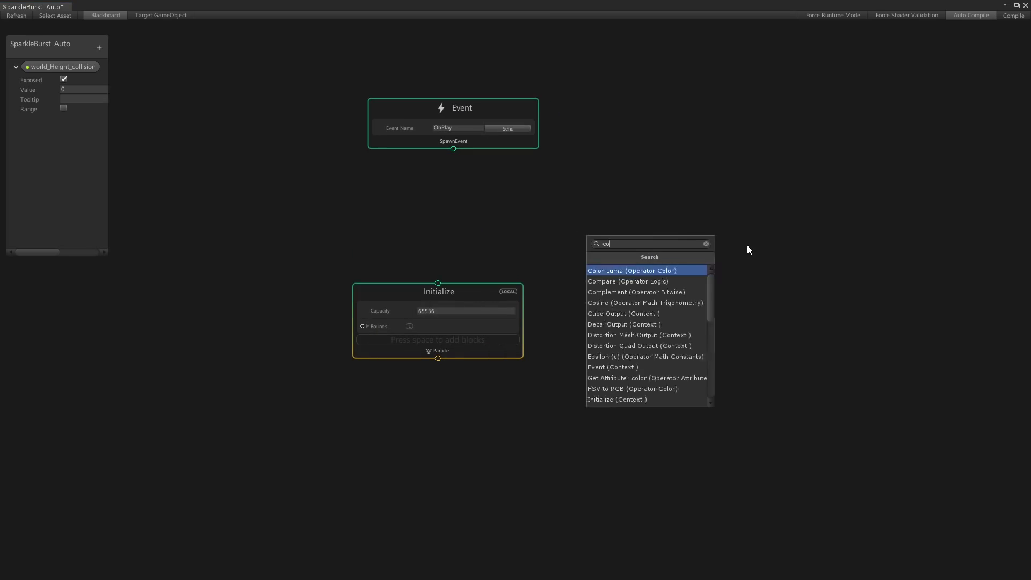
{"action": "scroll", "coordinate": [668, 340], "scroll_direction": "down", "scroll_amount": 3}
{"action": "left_click", "coordinate": [614, 370]}
{"action": "left_click_drag", "start_coordinate": [753, 272], "coordinate": [447, 194]}
{"action": "left_click_drag", "start_coordinate": [453, 149], "coordinate": [436, 237]}
{"action": "mouse_move", "coordinate": [472, 282]}
{"action": "left_mouse_down"}
{"action": "mouse_move", "coordinate": [466, 307]}
{"action": "mouse_move", "coordinate": [457, 238]}
{"action": "left_mouse_up"}
{"action": "key", "text": "space"}
{"action": "left_click", "coordinate": [448, 272]}
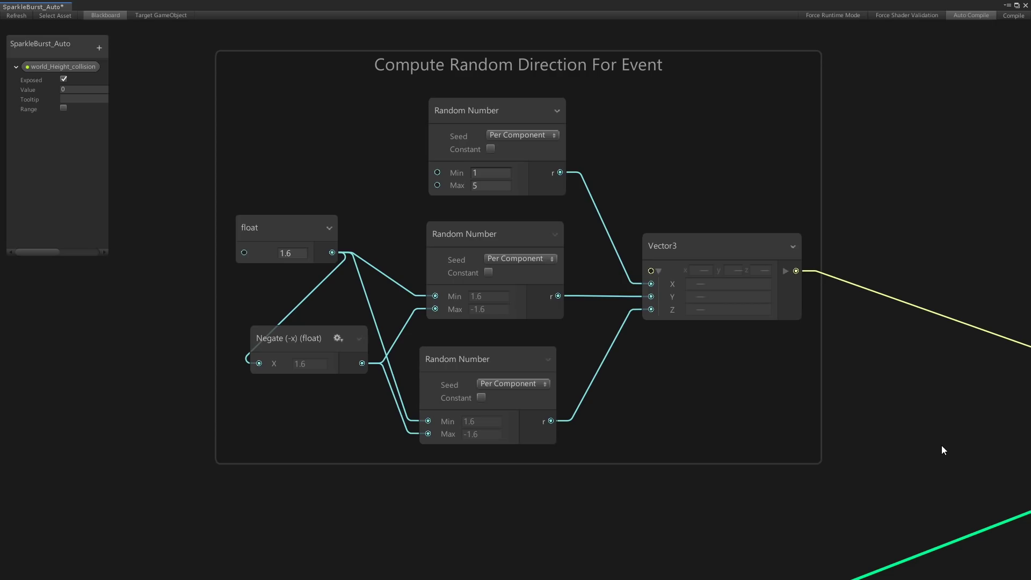
{"action": "middle_click_drag", "start_coordinate": [943, 450], "coordinate": [677, 411]}
{"action": "scroll", "coordinate": [856, 449], "scroll_direction": "up", "scroll_amount": 3}
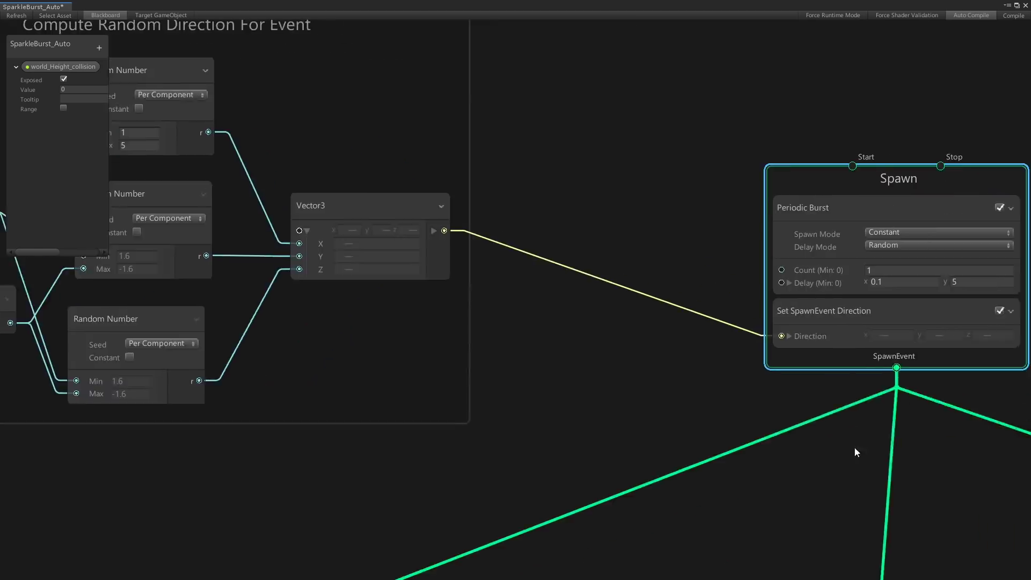
{"action": "middle_click_drag", "start_coordinate": [856, 449], "coordinate": [479, 407]}
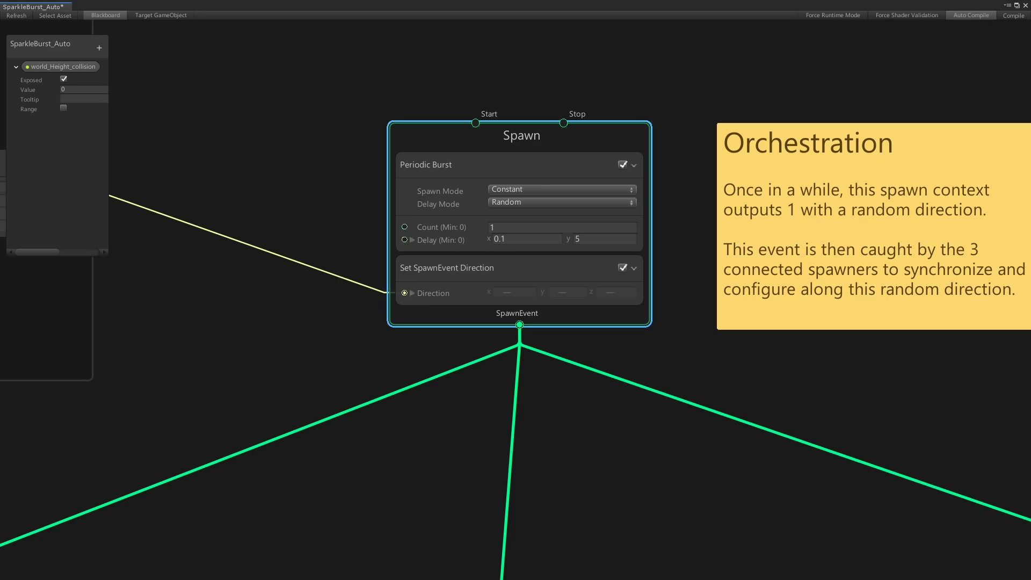
Navigate to the Sparkle Bursts spawn context and widen the Inspector panel
{"action": "scroll", "coordinate": [704, 317], "scroll_direction": "down", "scroll_amount": 5}
{"action": "mouse_move", "coordinate": [575, 491]}
{"action": "middle_mouse_down"}
{"action": "mouse_move", "coordinate": [396, 237]}
{"action": "mouse_move", "coordinate": [640, 278]}
{"action": "middle_mouse_up"}
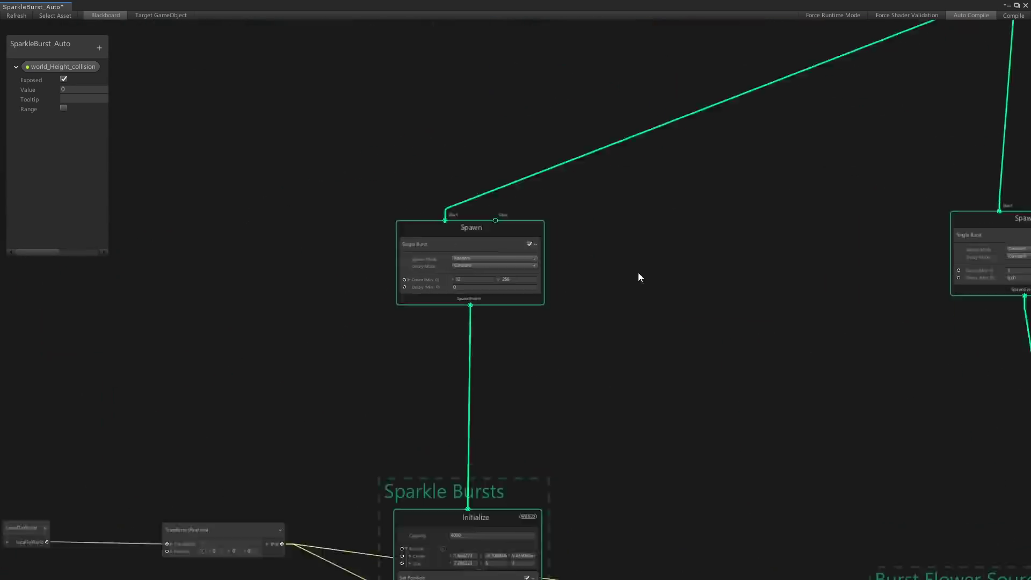
{"action": "scroll", "coordinate": [815, 208], "scroll_direction": "up", "scroll_amount": 3}
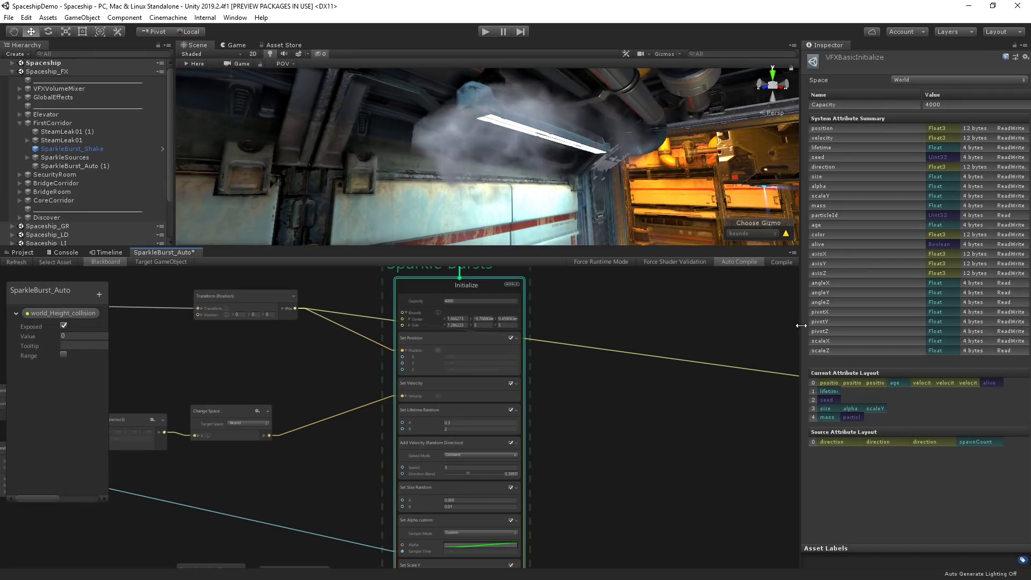
{"action": "left_click_drag", "start_coordinate": [801, 336], "coordinate": [761, 327]}
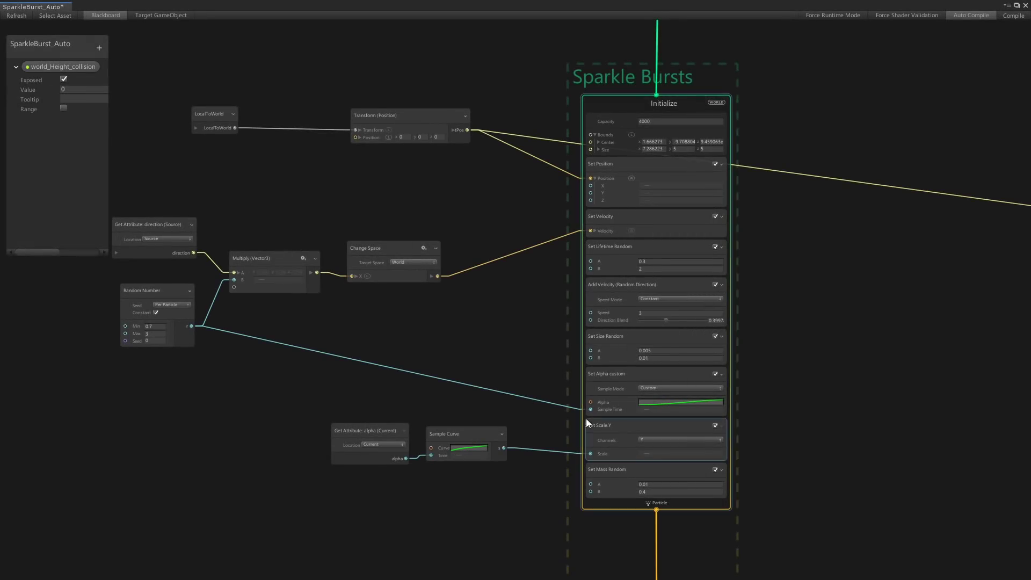
Zoom in on the Sparkle Bursts Initialize context's blocks
{"action": "scroll", "coordinate": [772, 348], "scroll_direction": "up", "scroll_amount": 3}
Insert a Position (Depth) block into the context after Set Mass Random
{"action": "scroll", "coordinate": [617, 349], "scroll_direction": "up", "scroll_amount": 1}
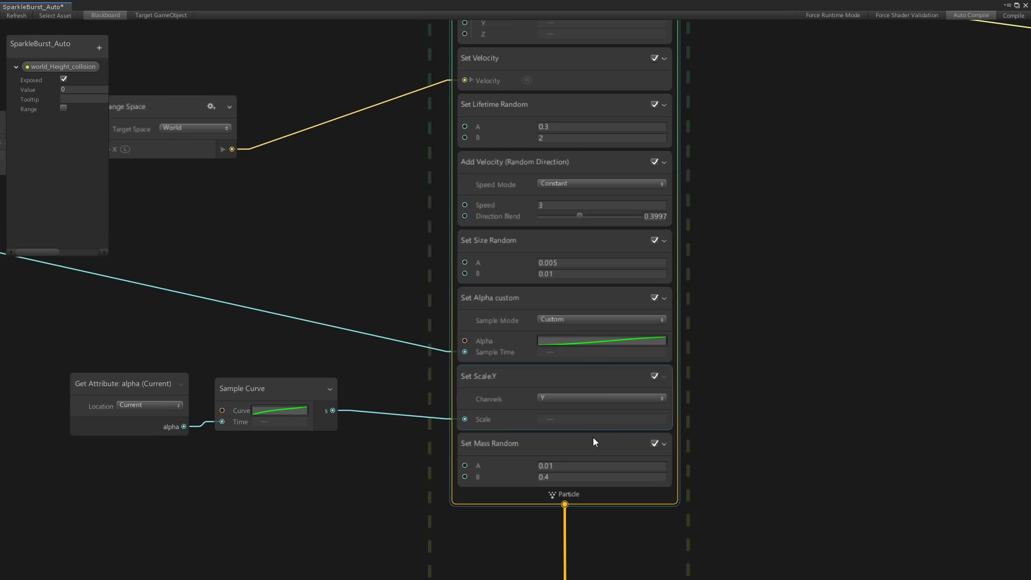
{"action": "right_click", "coordinate": [593, 438]}
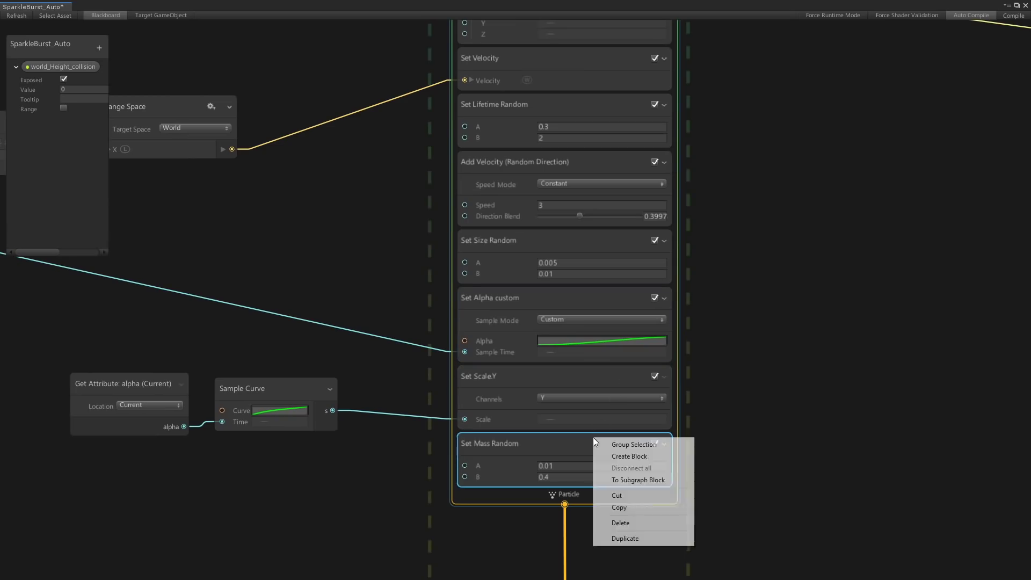
{"action": "left_click", "coordinate": [631, 457]}
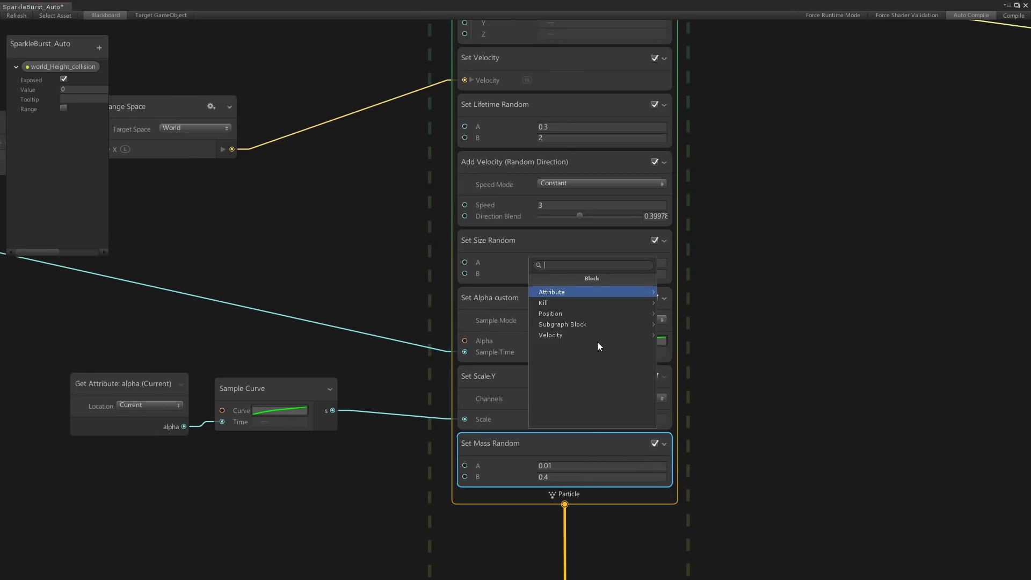
{"action": "left_click", "coordinate": [584, 314]}
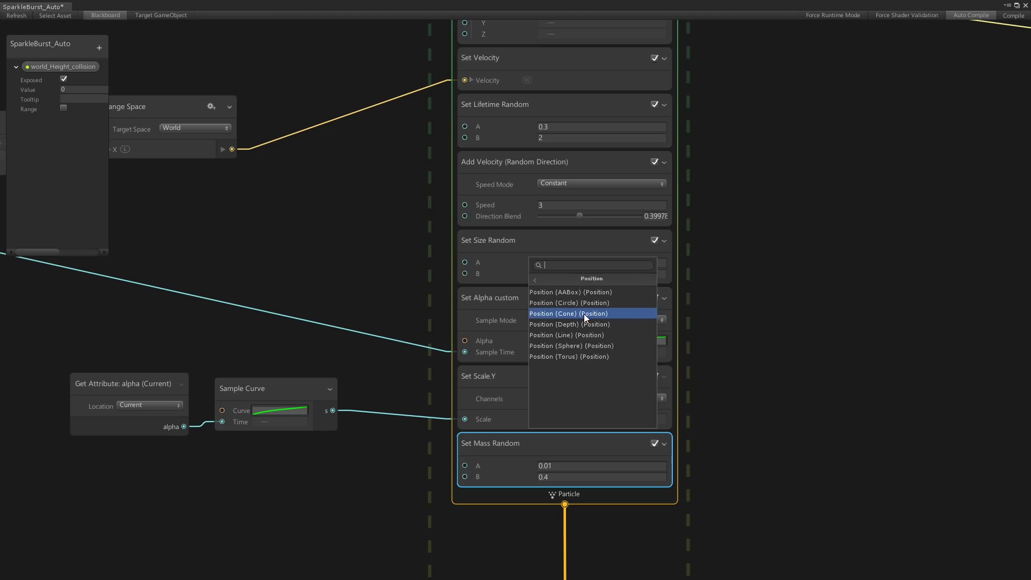
{"action": "left_click", "coordinate": [581, 346]}
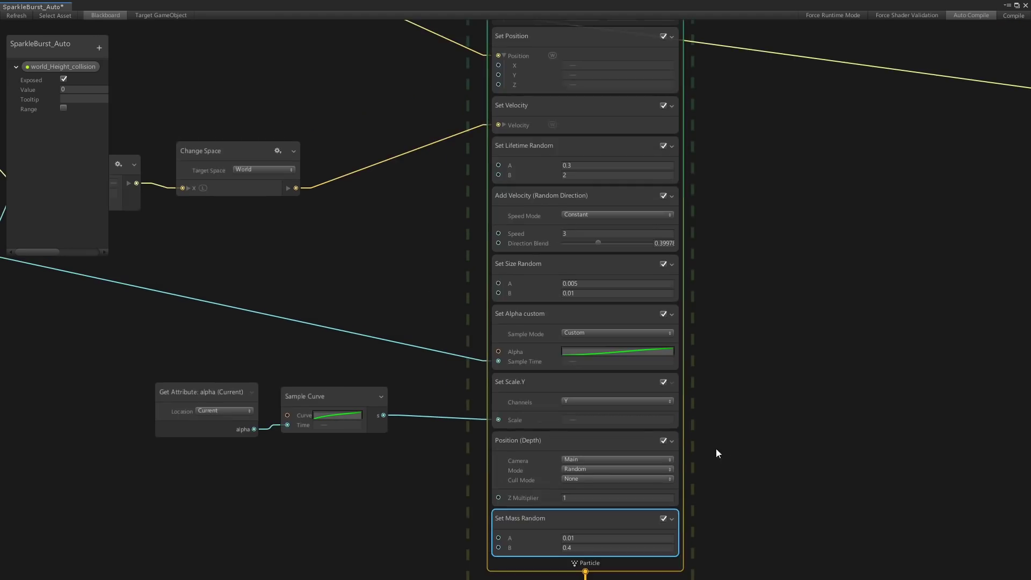
{"action": "middle_click_drag", "start_coordinate": [662, 452], "coordinate": [719, 385]}
Leave the new block's Camera on Main, then delete the Position (Depth) block
{"action": "left_click", "coordinate": [601, 384]}
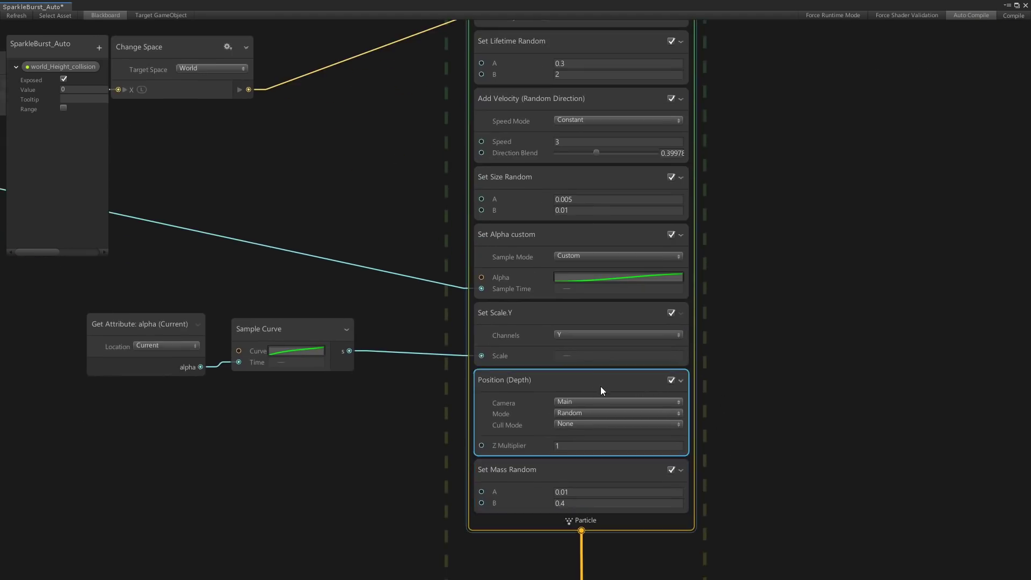
{"action": "left_click", "coordinate": [592, 403]}
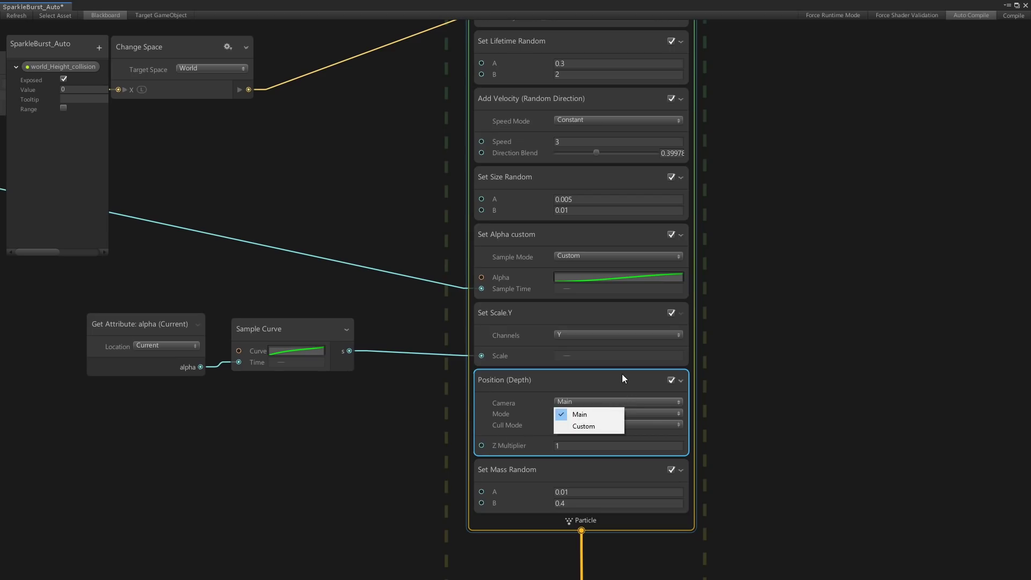
{"action": "left_click", "coordinate": [622, 375]}
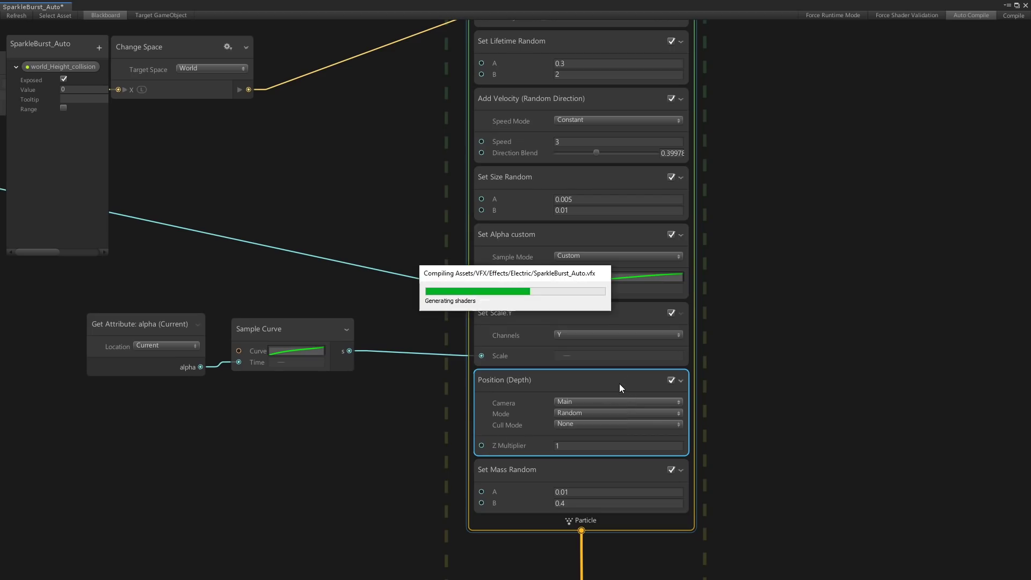
{"action": "key", "text": "Delete"}
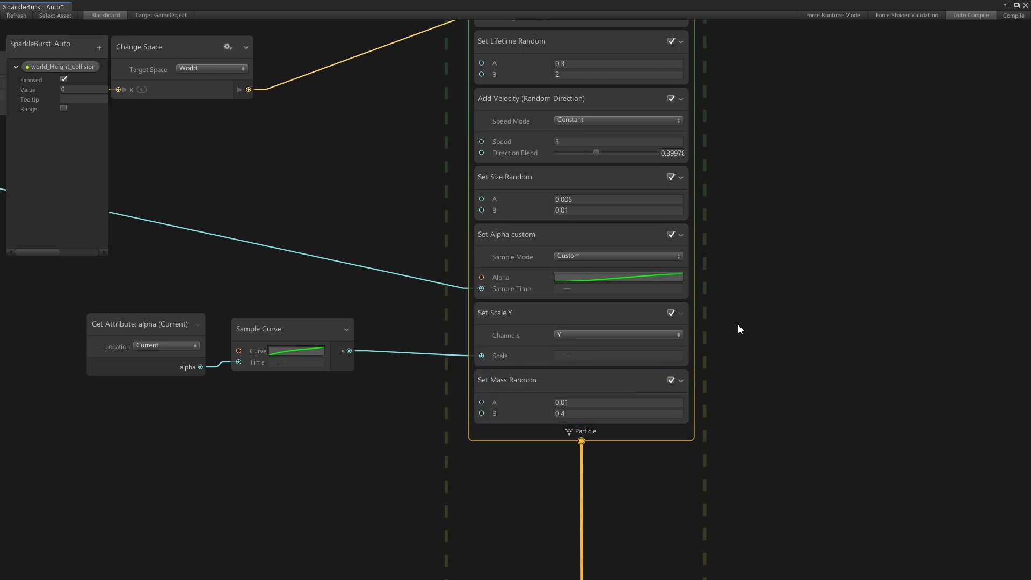
{"action": "scroll", "coordinate": [738, 324], "scroll_direction": "down", "scroll_amount": 3}
{"action": "scroll", "coordinate": [801, 324], "scroll_direction": "down", "scroll_amount": 1}
{"action": "middle_click_drag", "start_coordinate": [865, 343], "coordinate": [825, 243]}
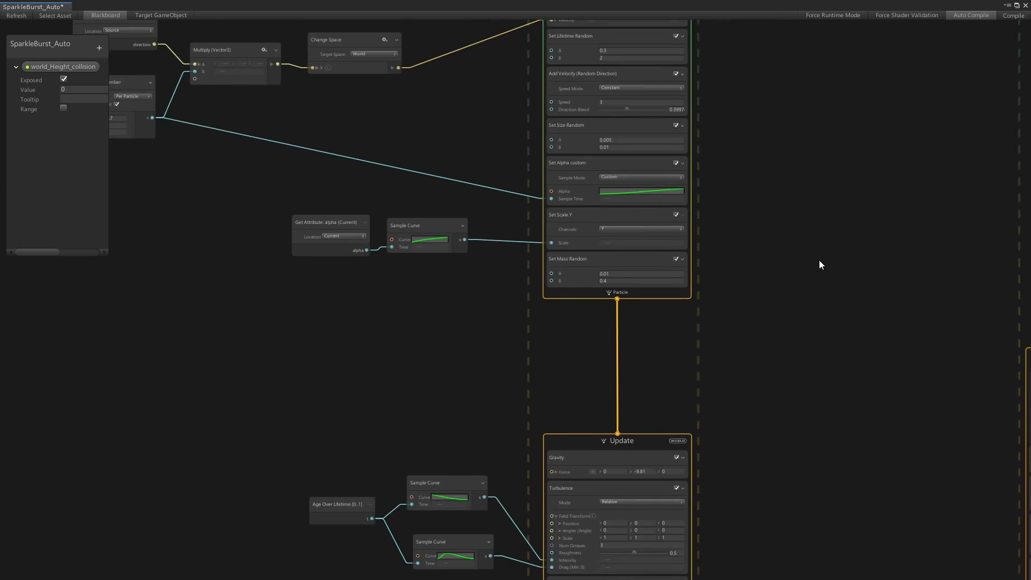
Centre and zoom in on the Update context's Gravity, Turbulence and Collider (Depth) blocks
{"action": "middle_click_drag", "start_coordinate": [847, 301], "coordinate": [820, 80]}
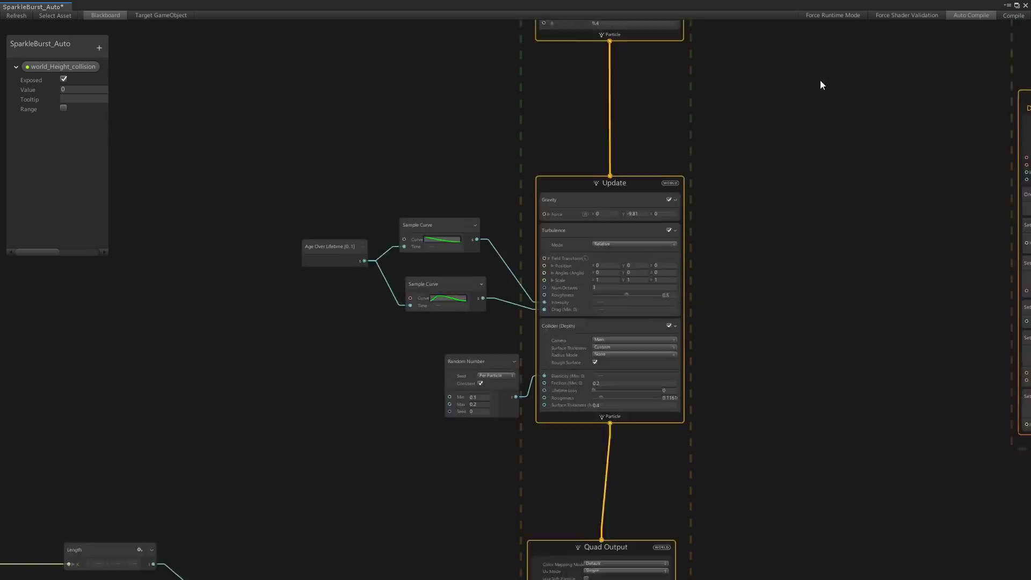
{"action": "scroll", "coordinate": [912, 231], "scroll_direction": "up", "scroll_amount": 3}
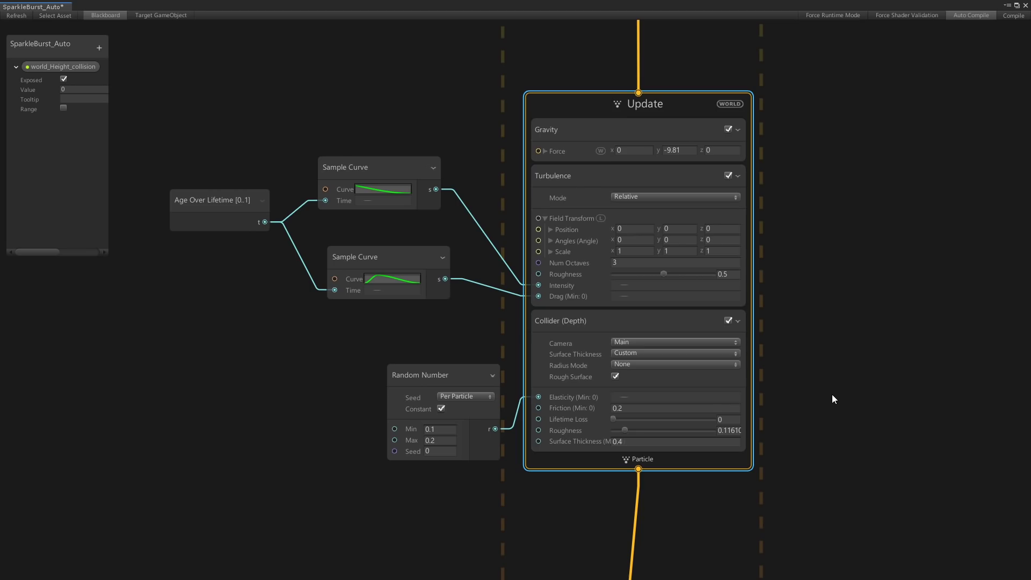
Pan to the Quad Output context and select it to show its settings
{"action": "middle_click_drag", "start_coordinate": [808, 451], "coordinate": [760, 200]}
{"action": "scroll", "coordinate": [833, 210], "scroll_direction": "down", "scroll_amount": 2}
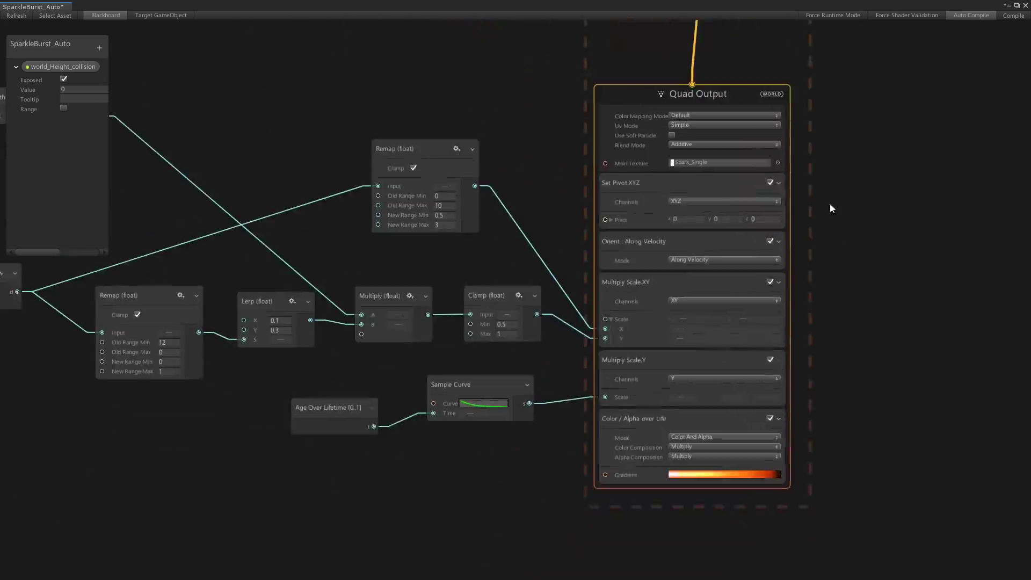
{"action": "left_click", "coordinate": [817, 160]}
{"action": "middle_click_drag", "start_coordinate": [934, 239], "coordinate": [969, 243]}
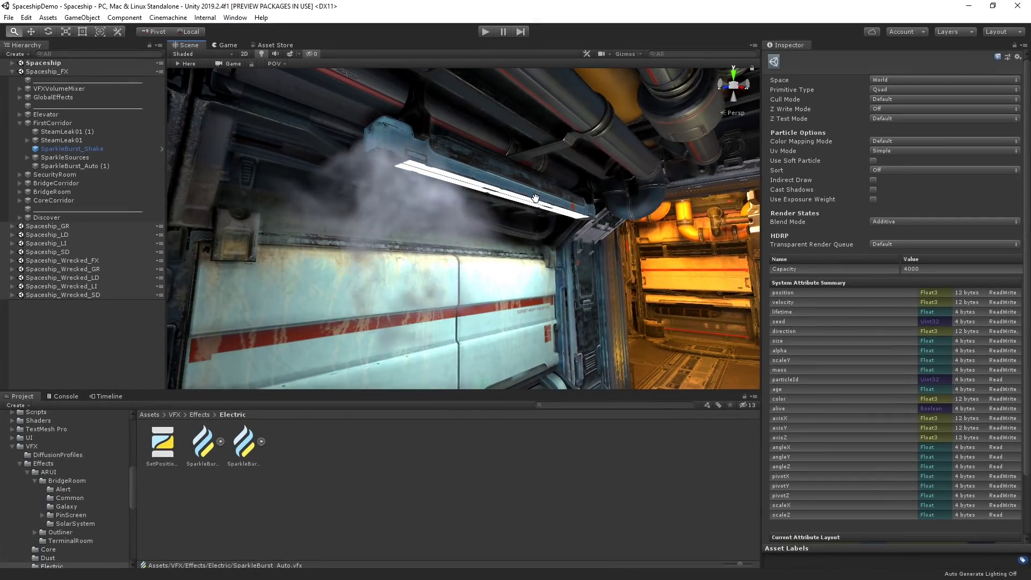
Nudge the Scene view camera slightly sideways
{"action": "middle_click_drag", "start_coordinate": [536, 199], "coordinate": [545, 200]}
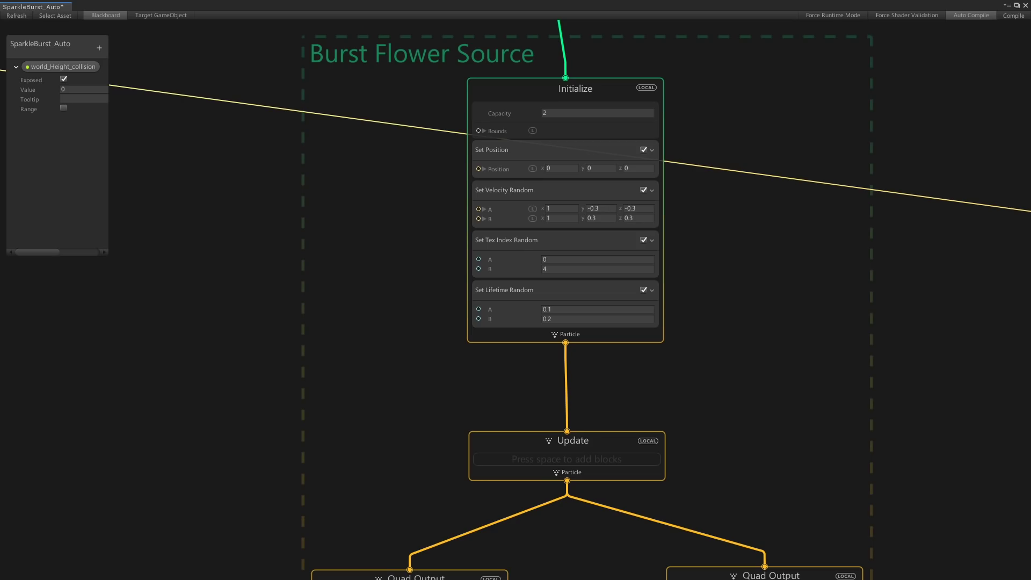
Pan past the two Quad Output contexts to the smoke system and select its Flipbook Player block
{"action": "scroll", "coordinate": [787, 370], "scroll_direction": "down", "scroll_amount": 1}
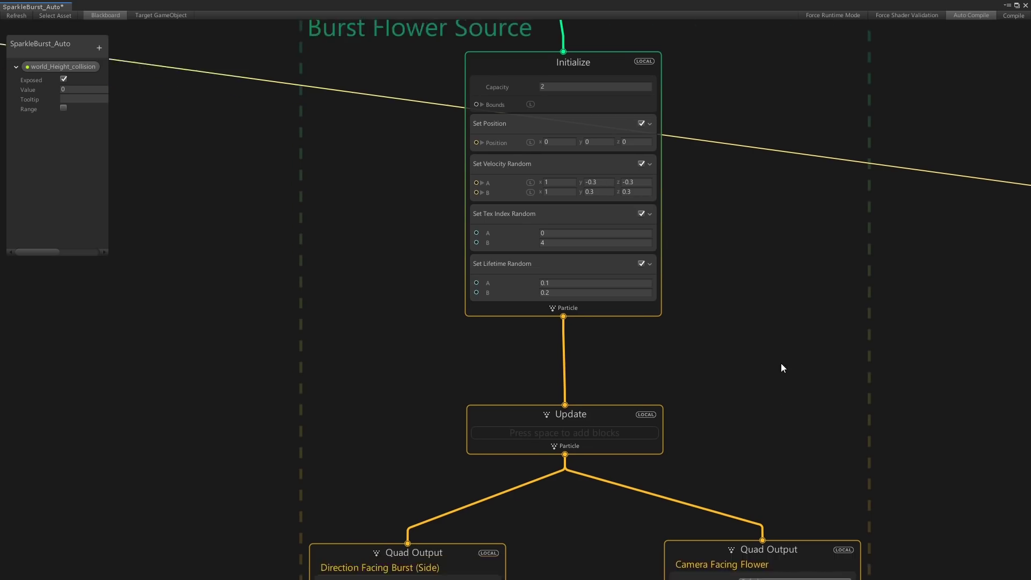
{"action": "middle_click_drag", "start_coordinate": [781, 363], "coordinate": [772, 126]}
{"action": "mouse_move", "coordinate": [863, 155]}
{"action": "middle_mouse_down"}
{"action": "mouse_move", "coordinate": [847, 56]}
{"action": "mouse_move", "coordinate": [846, 67]}
{"action": "middle_mouse_up"}
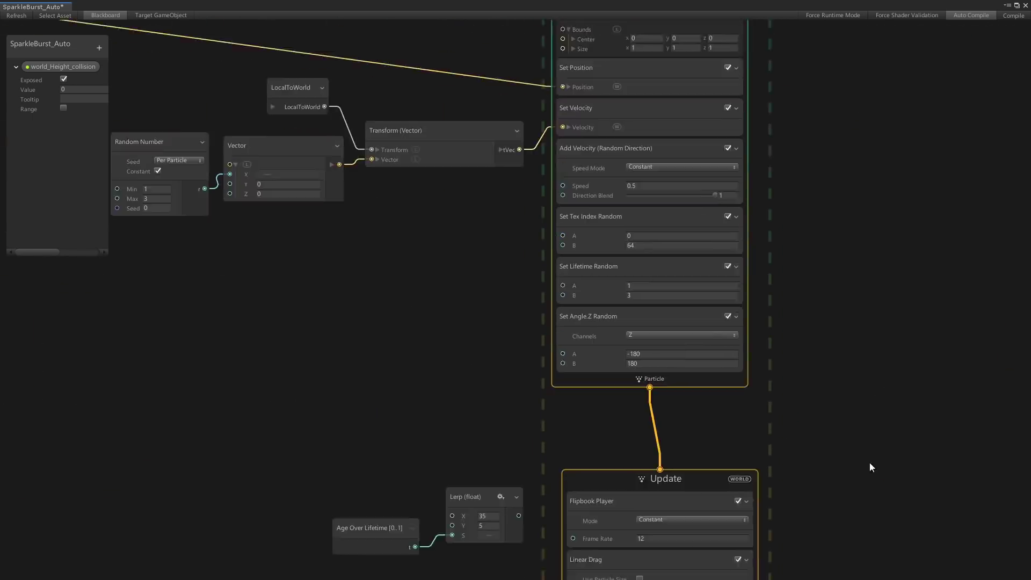
{"action": "middle_click_drag", "start_coordinate": [870, 467], "coordinate": [563, 173]}
{"action": "left_click", "coordinate": [562, 173]}
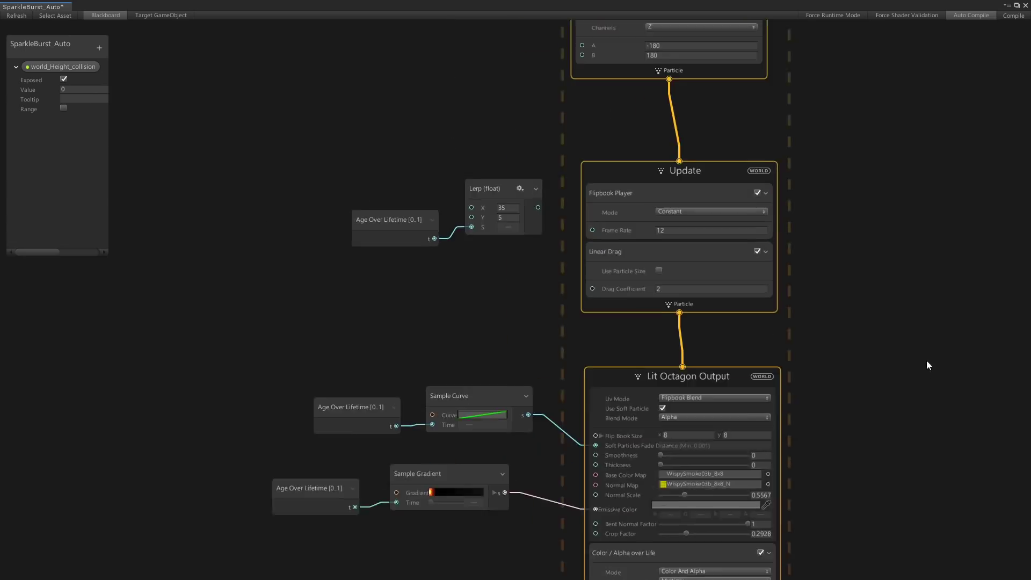
Bring Lit Octagon Output into view, then show the WispySmoke03b_8x8 texture with an enlarged preview
{"action": "scroll", "coordinate": [926, 365], "scroll_direction": "up", "scroll_amount": 1}
{"action": "middle_click_drag", "start_coordinate": [926, 365], "coordinate": [868, 97]}
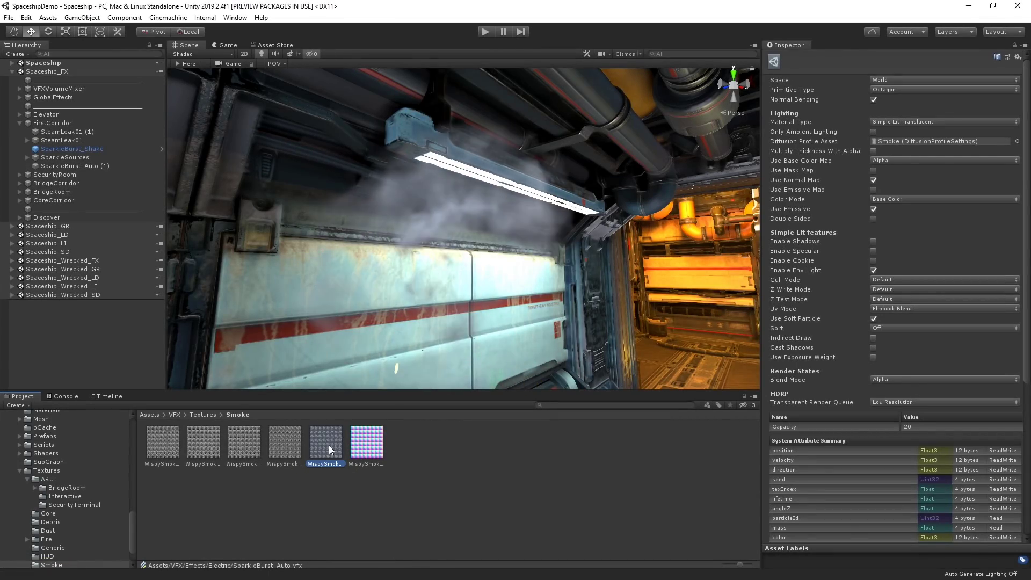
{"action": "left_click", "coordinate": [329, 445]}
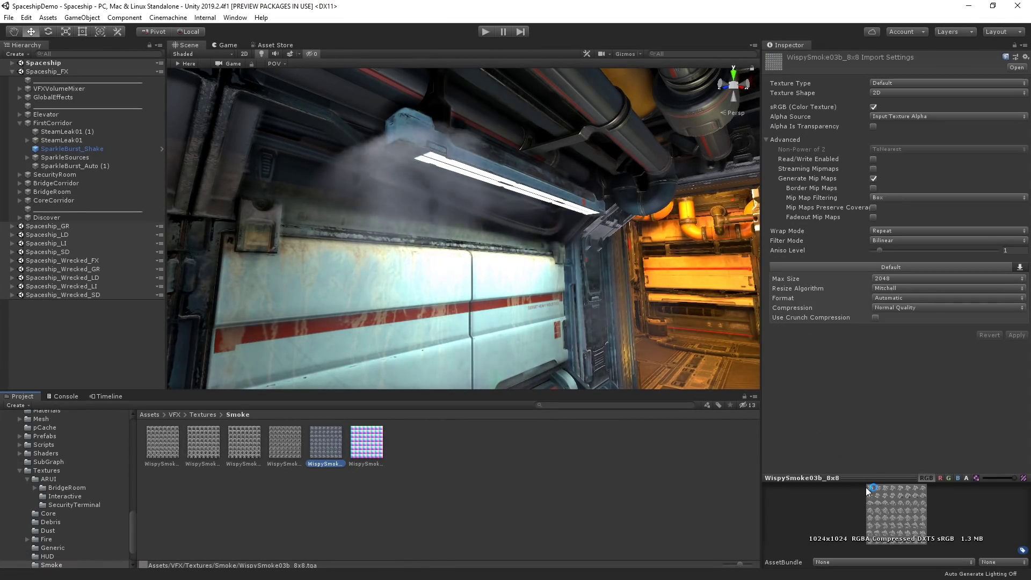
{"action": "left_click_drag", "start_coordinate": [879, 478], "coordinate": [879, 315]}
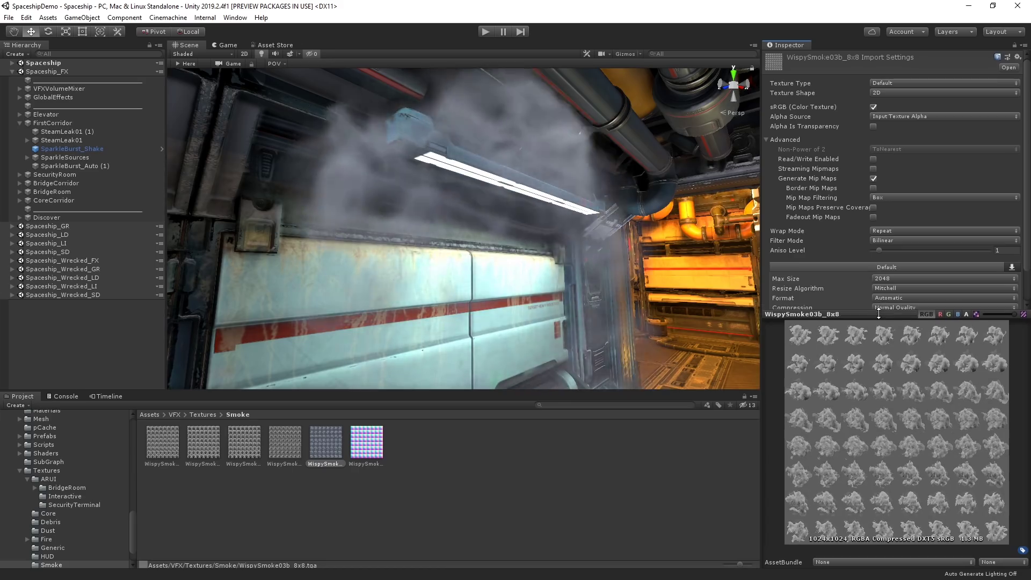